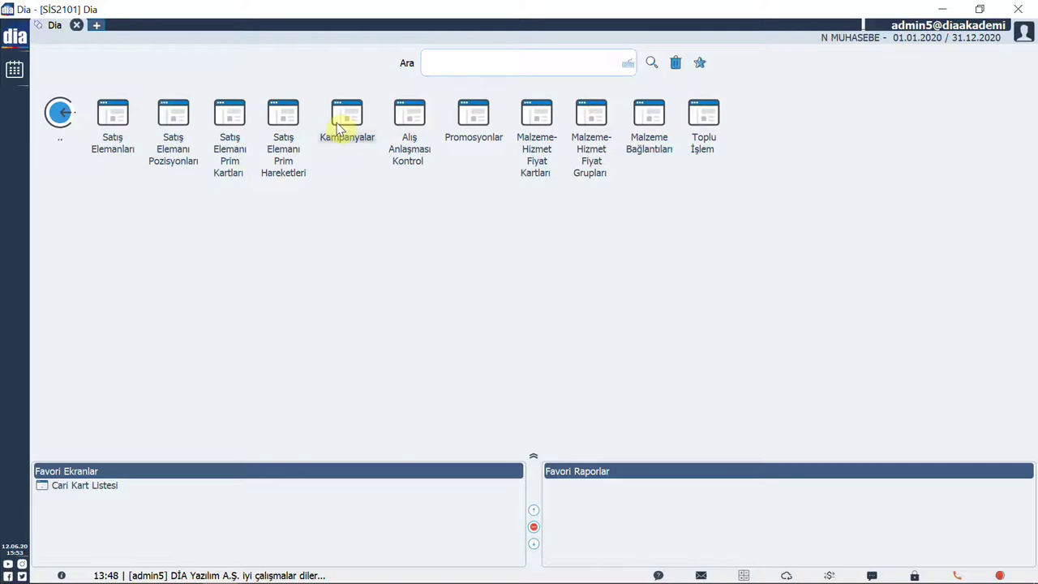
- Open the campaign list and start a new Malzeme Alış campaign for materials
left_click(338, 128)
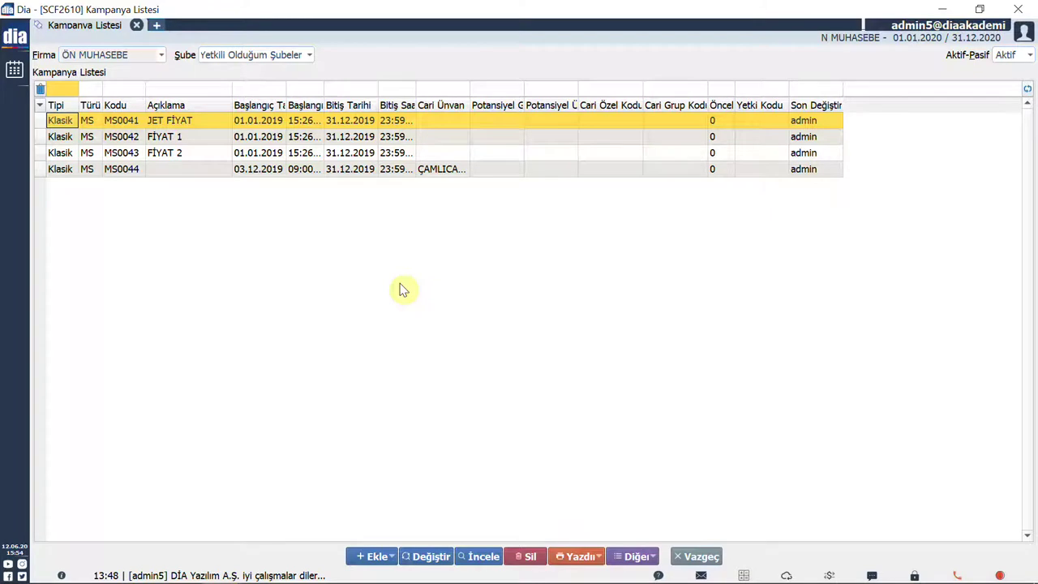
left_click(396, 554)
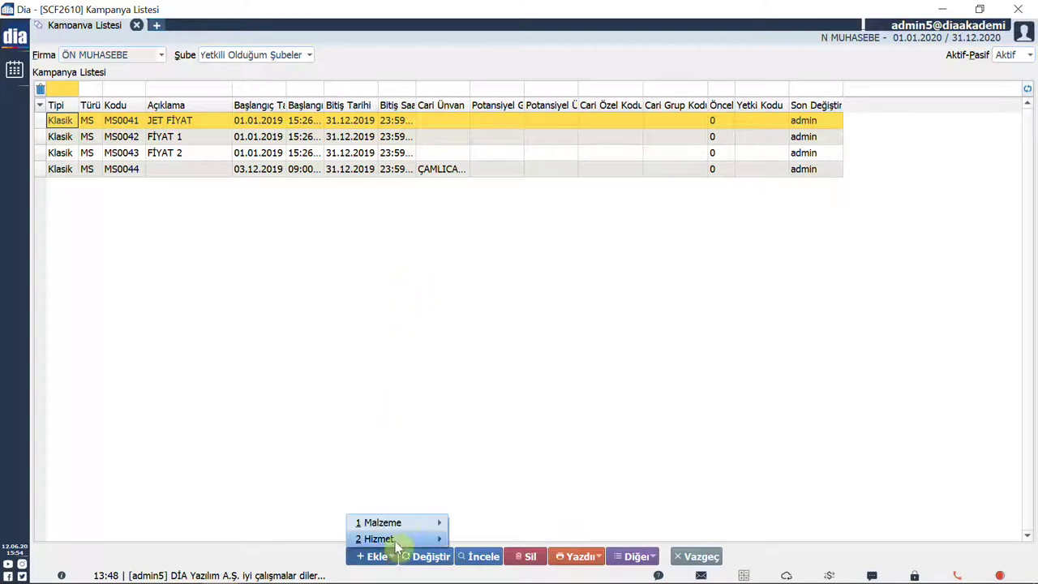
mouse_move(409, 528)
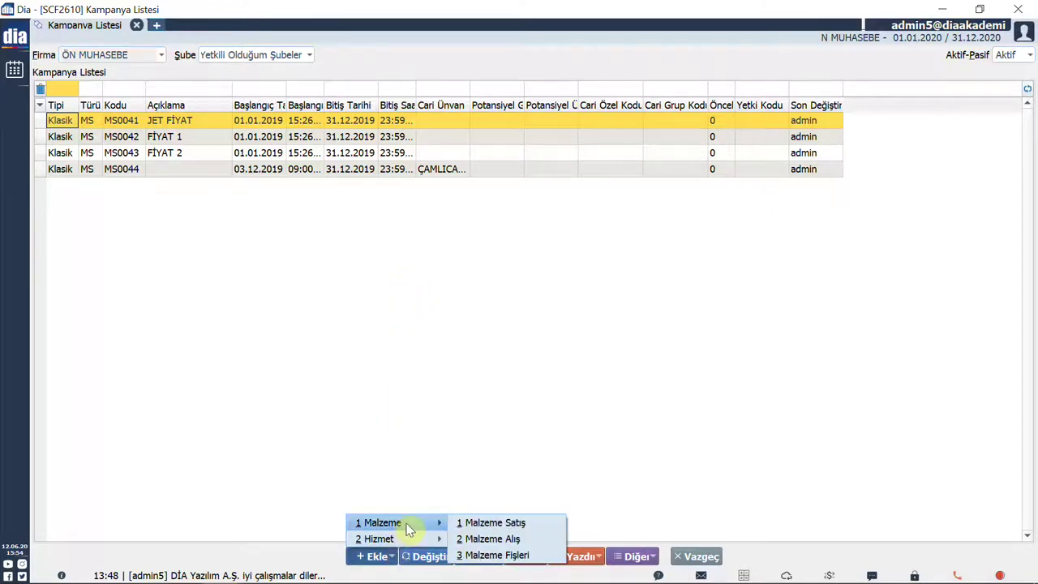
left_click(492, 538)
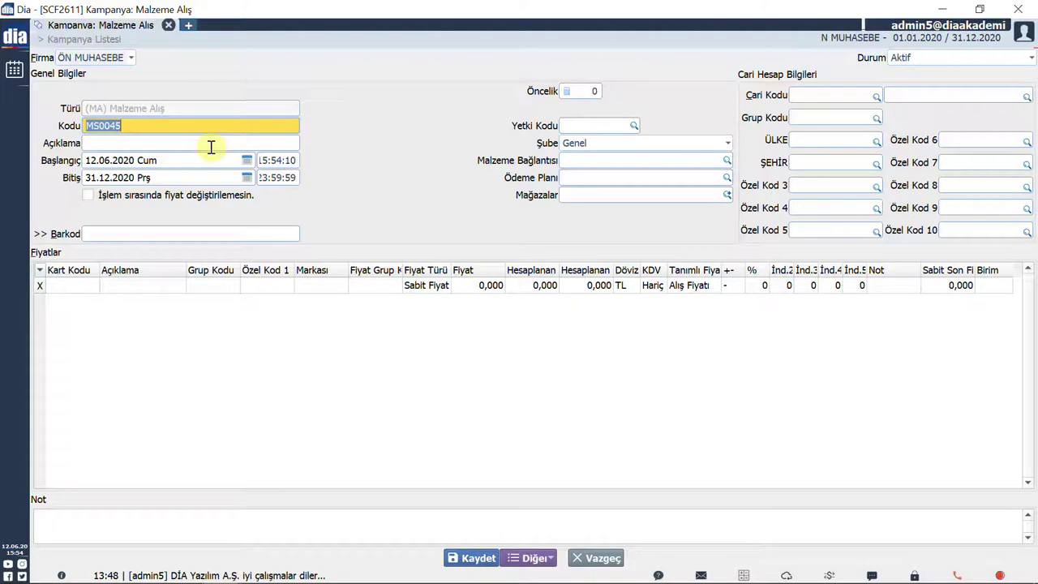
- Describe the campaign as X MALZEME ALIŞ KAMPANYASI and keep its branch set to Genel
left_click(164, 140)
type("X MALZ")
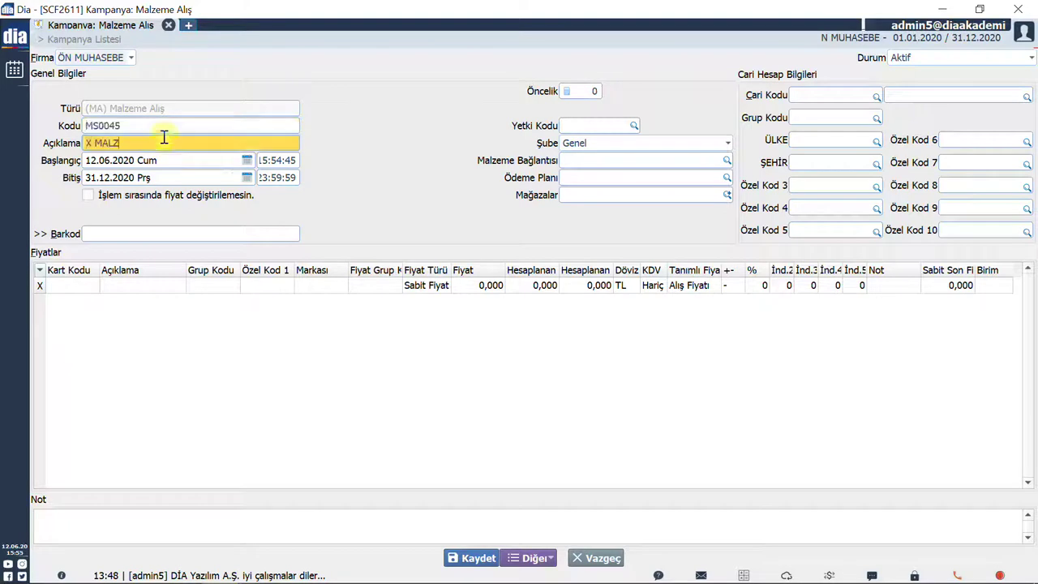
type("EME ALIŞ KAMPANYASI")
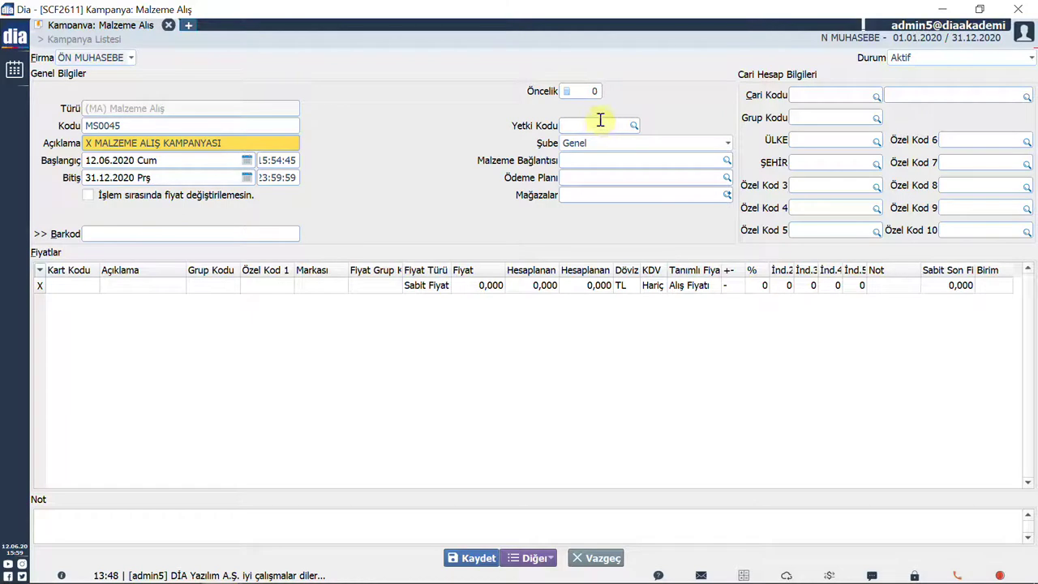
left_click(725, 144)
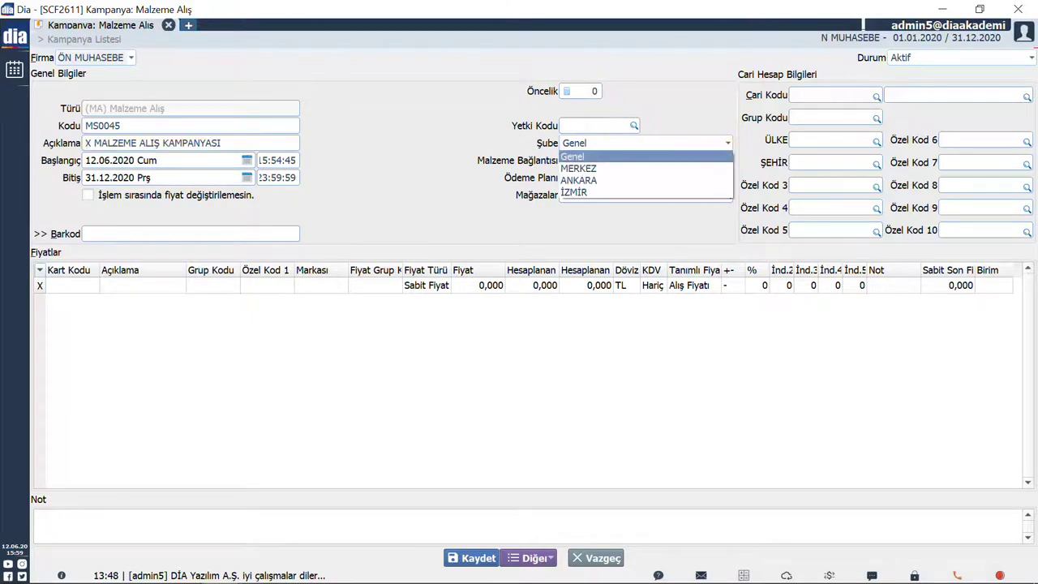
left_click(712, 143)
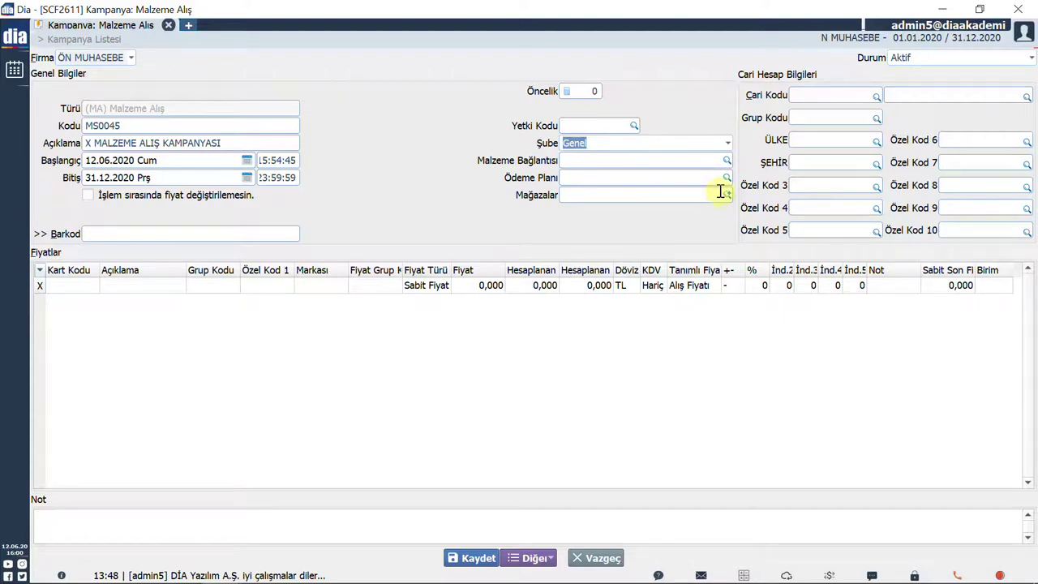
- Choose DENEME FİRMASI from the account card list as the campaign's current account
left_click(861, 94)
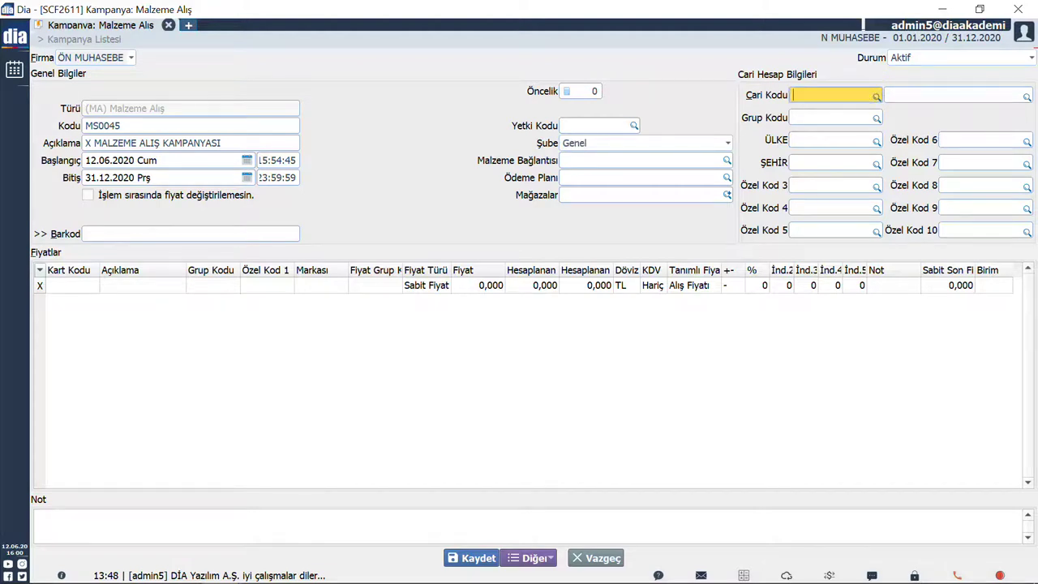
left_click(876, 95)
left_click(243, 236)
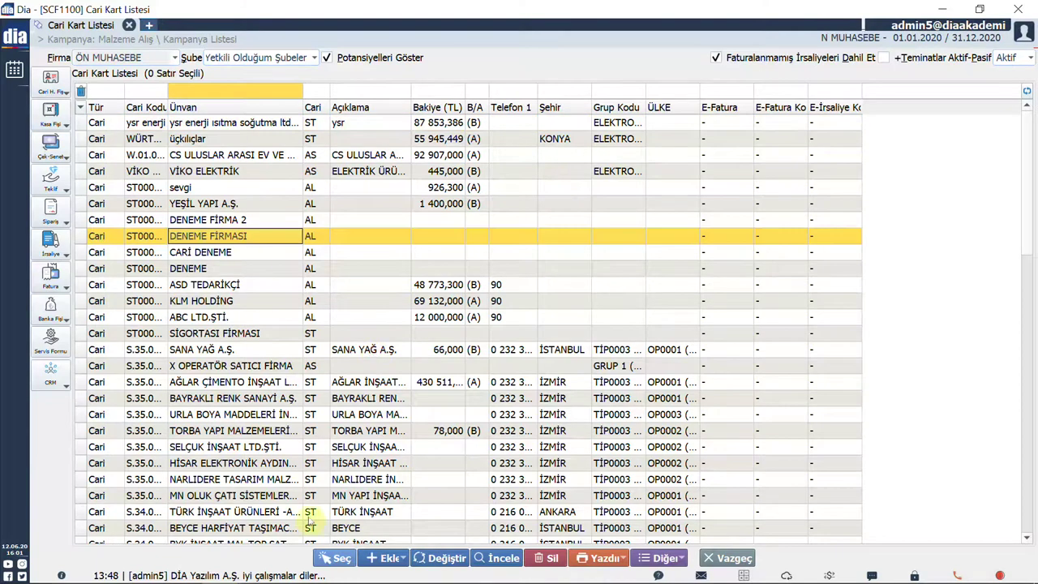
left_click(325, 558)
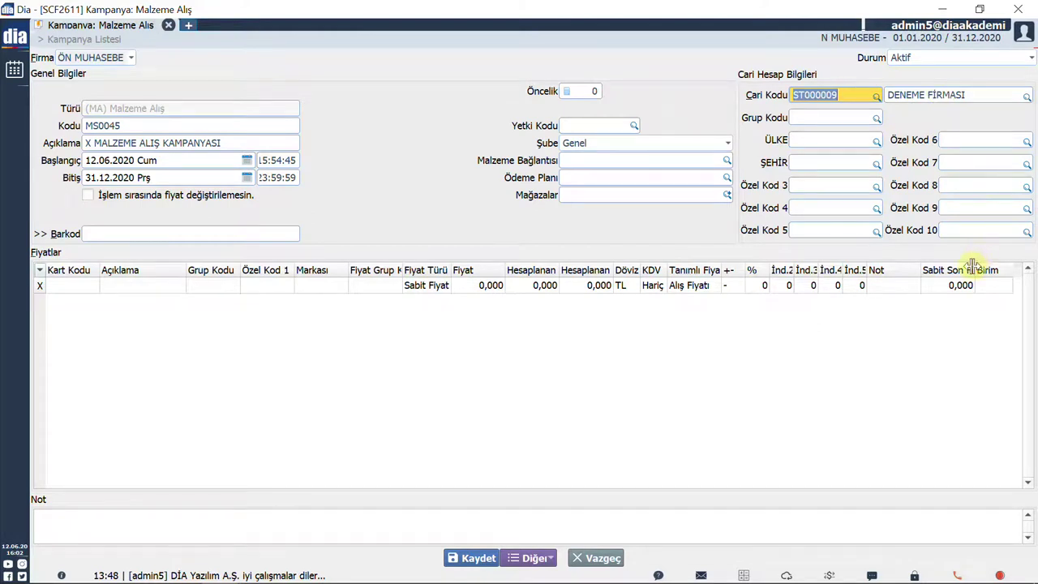
- Add A Ürünü and B Ürünü to the campaign's price lines through the bulk Malzeme Alış material selection
left_click(92, 286)
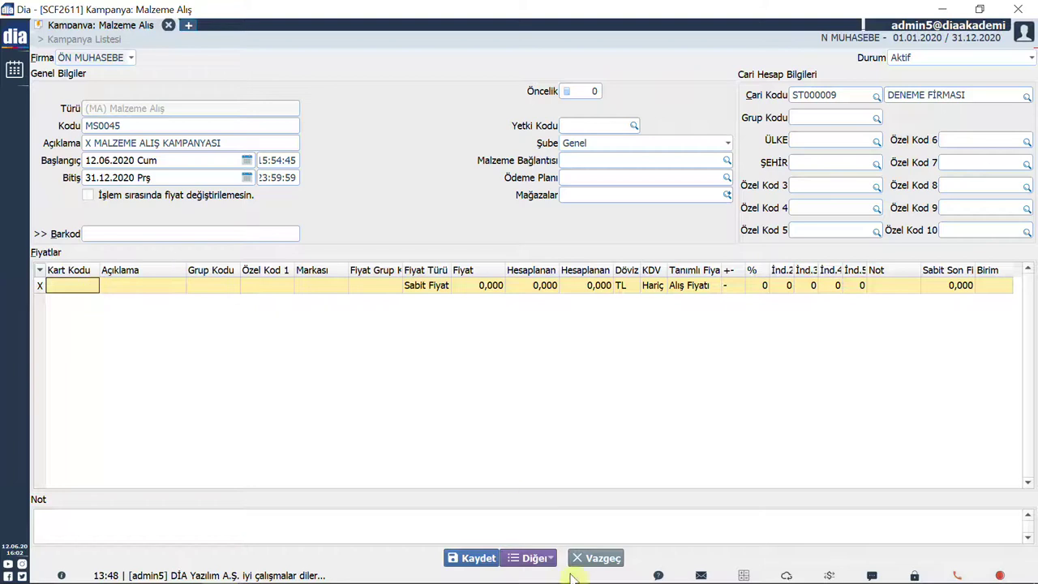
left_click(534, 558)
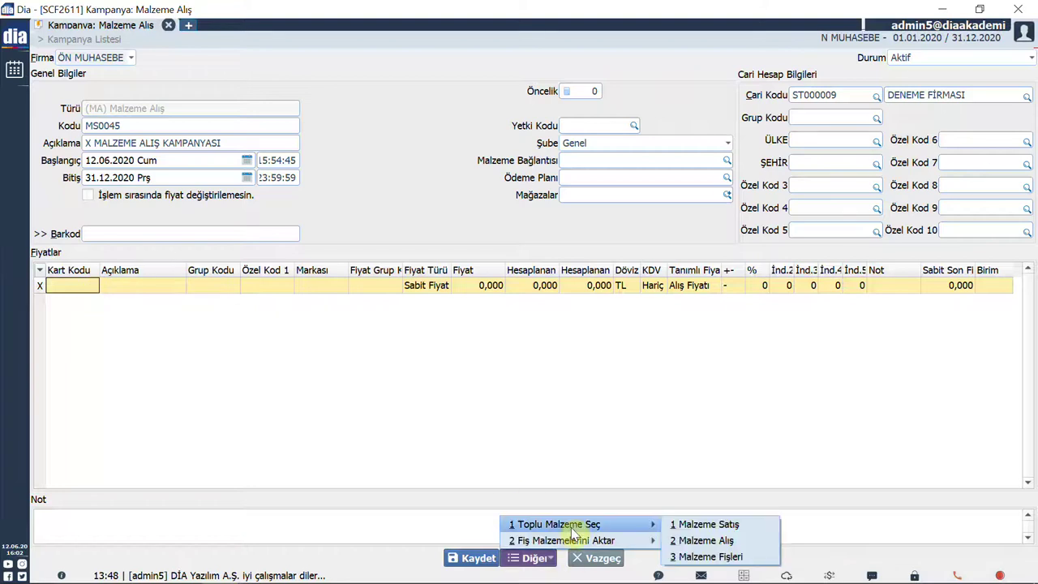
mouse_move(600, 543)
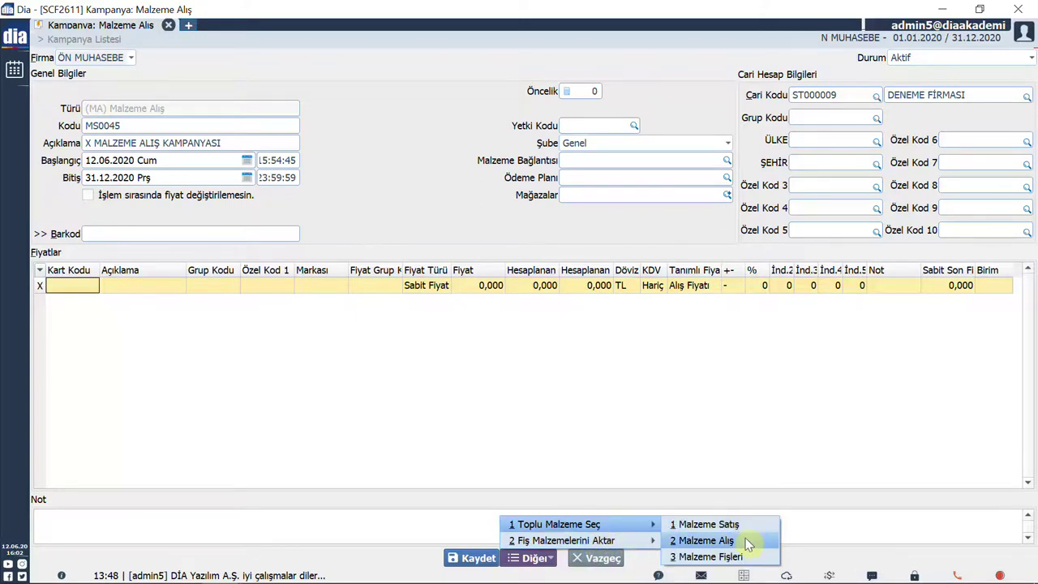
left_click(706, 540)
key("space")
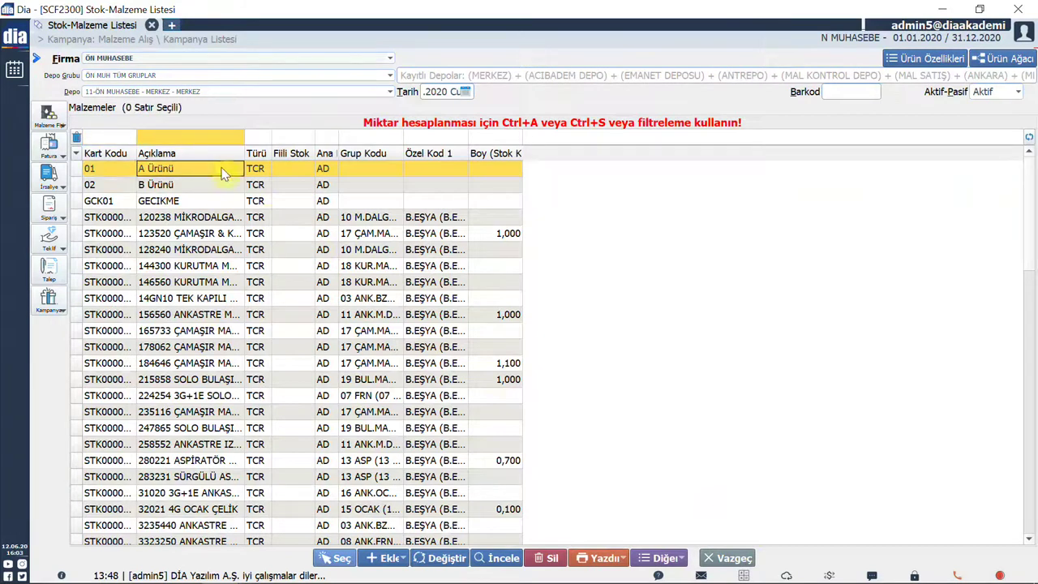
key("space")
left_click(235, 174)
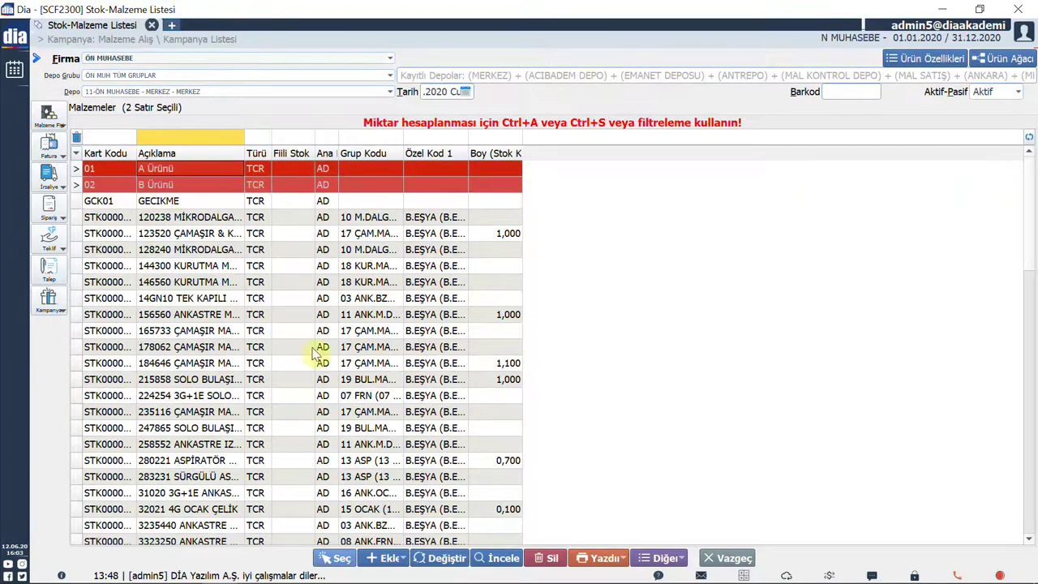
left_click(334, 558)
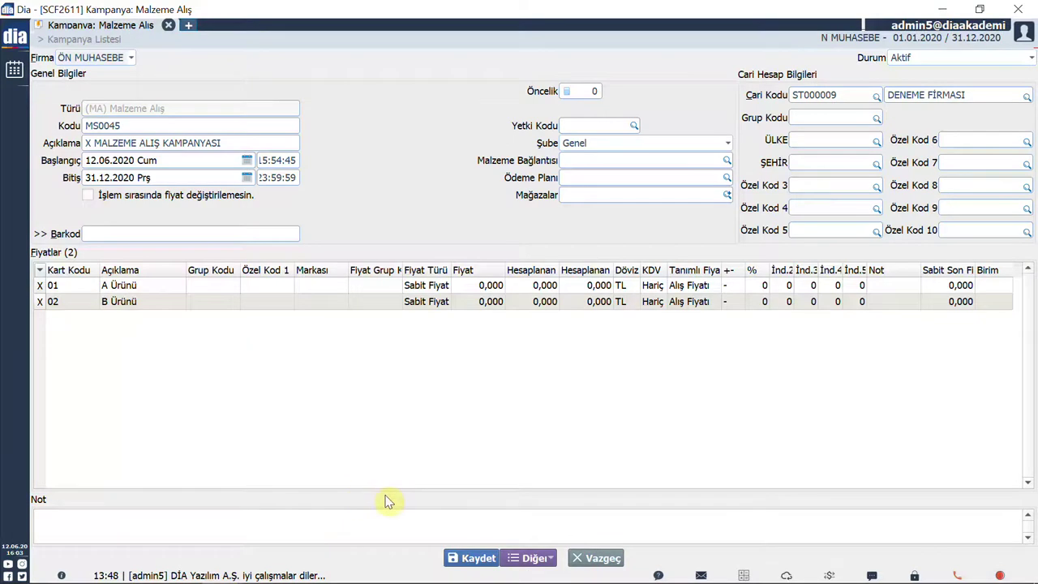
- Set Sabit Fiyat prices of 500 for A Ürünü and 600 for B Ürünü
left_click(438, 286)
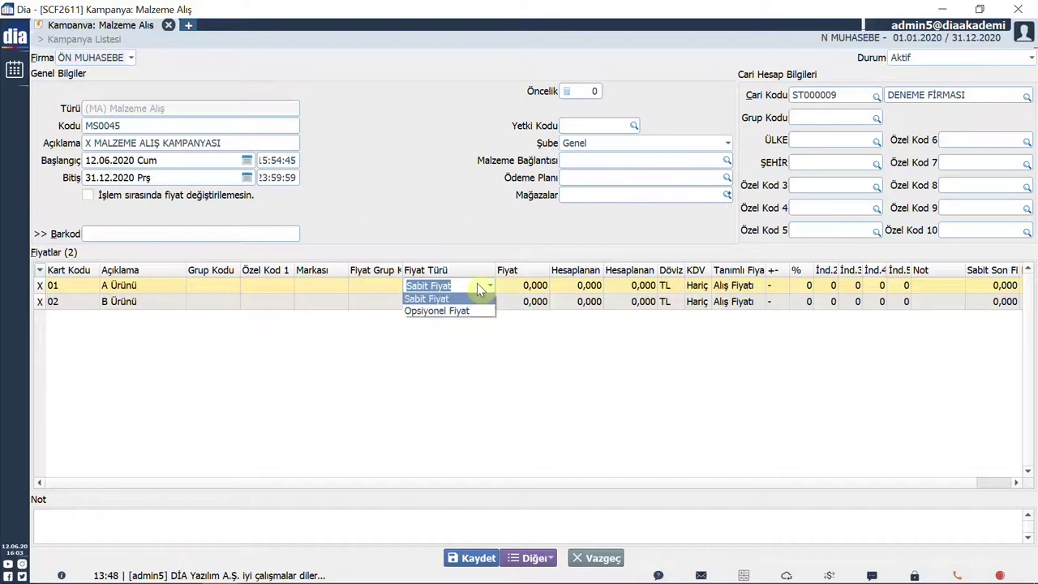
left_click(482, 300)
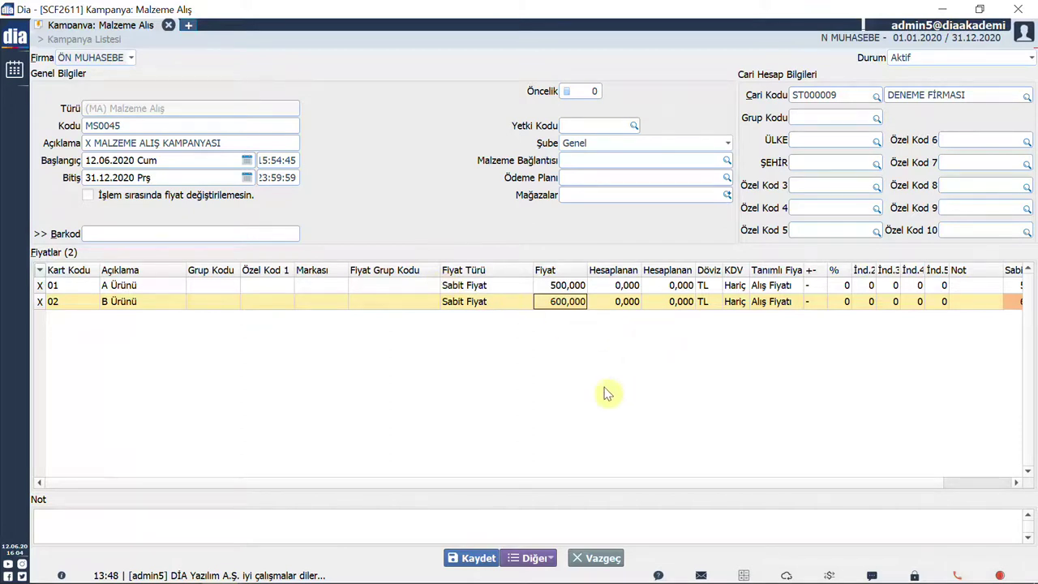
- Add the note MA KAMPANYA, save the campaign and select it in the campaign list
left_click(389, 522)
type("MA KAMPANYA")
left_click(473, 558)
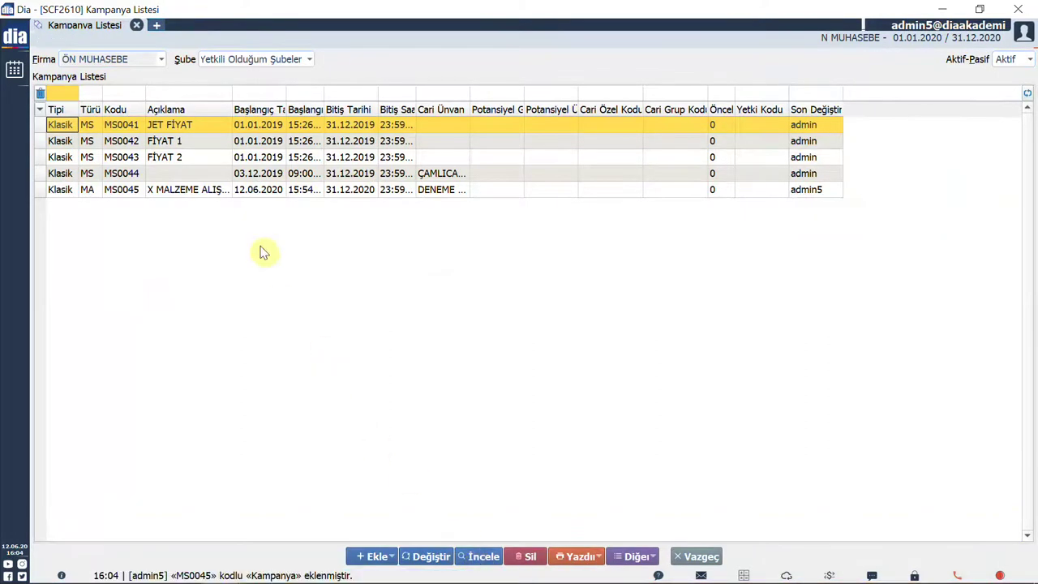
left_click(198, 190)
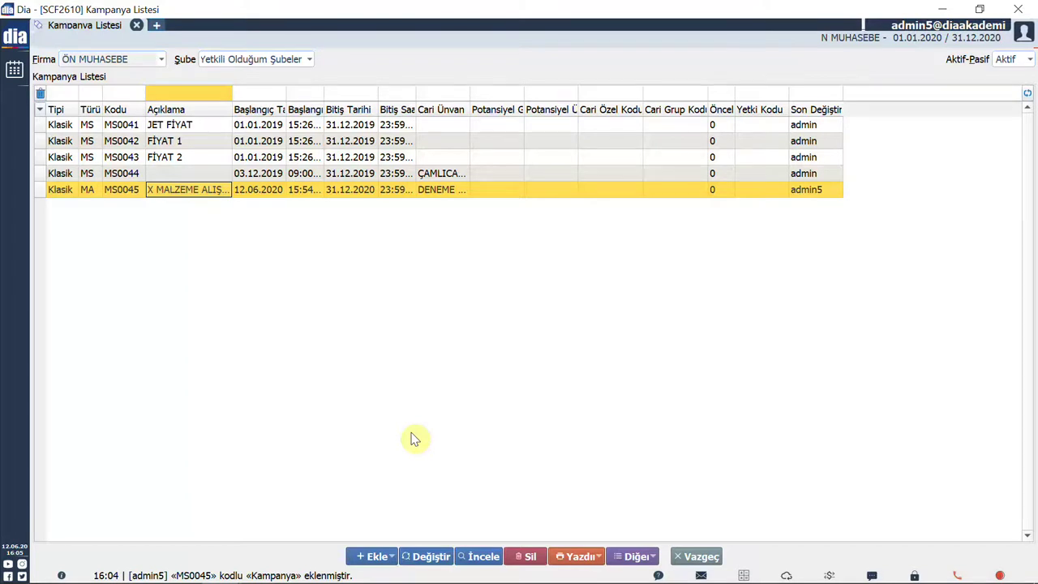
- Search for FATURA in a new tab, open Fatura Listesi and start a new Mal Alım purchase invoice
key("ctrl+t")
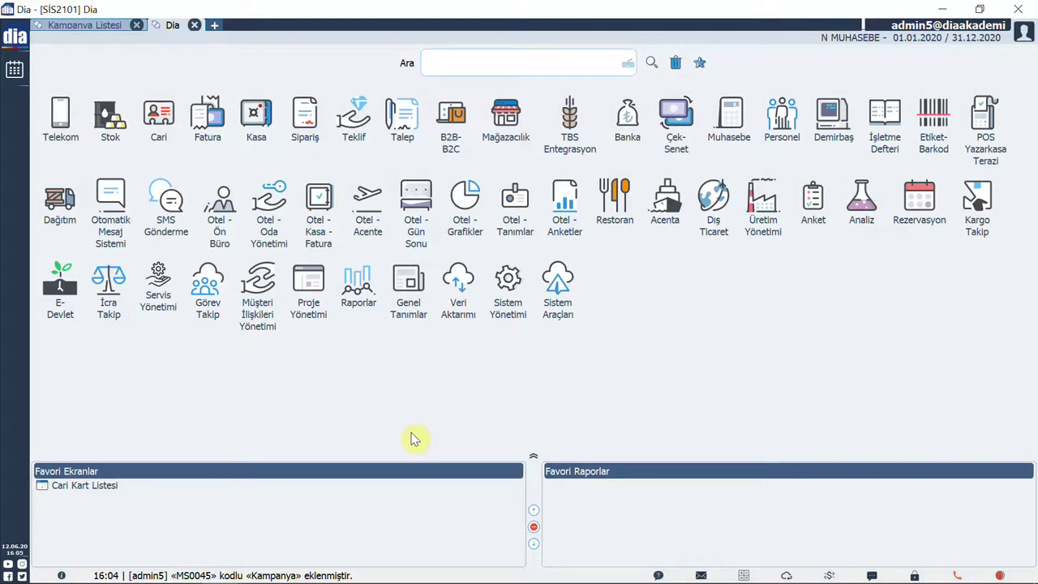
type("FATURA")
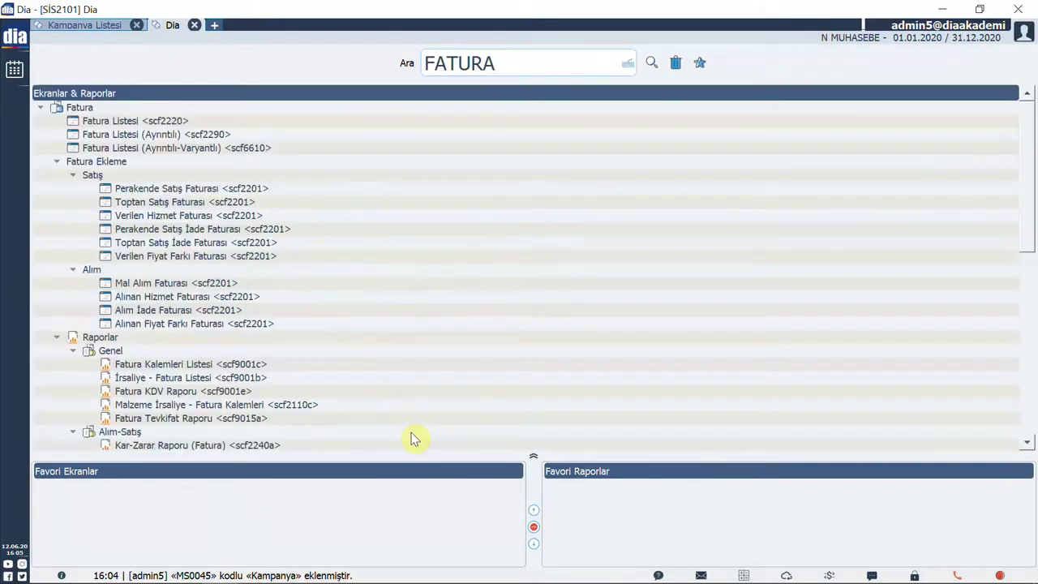
double_click(213, 124)
left_click(362, 556)
mouse_move(361, 523)
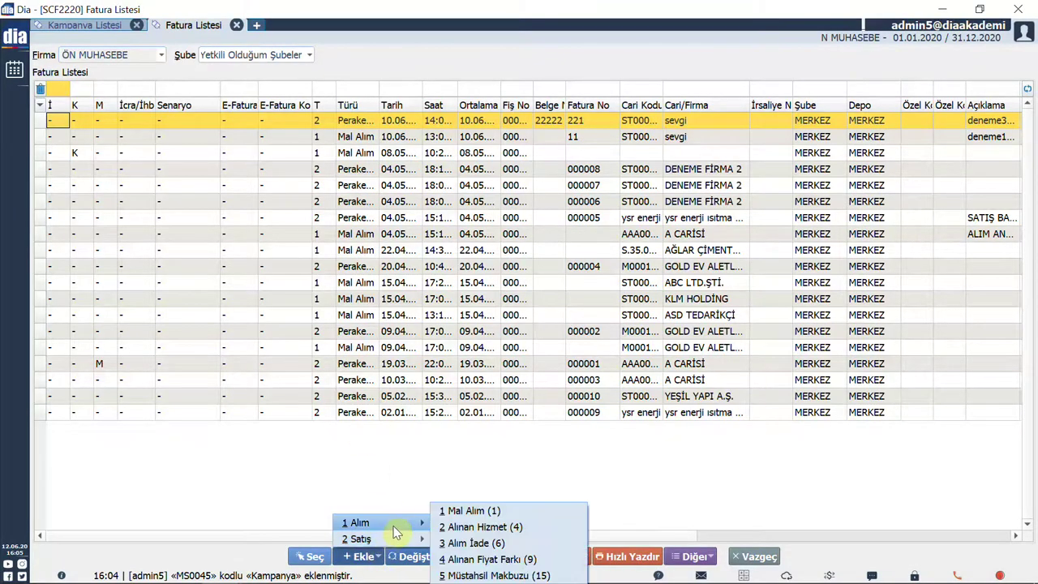
left_click(468, 512)
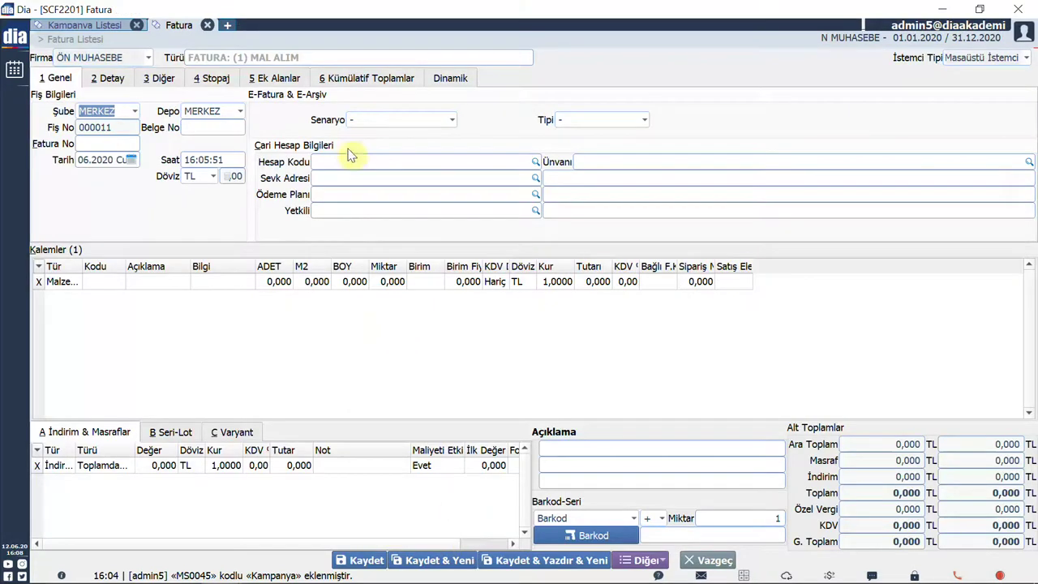
- Assign DENEME FİRMASI to the invoice and add lines for material 01 A Ürünü and 02 B Ürünü
left_click(536, 161)
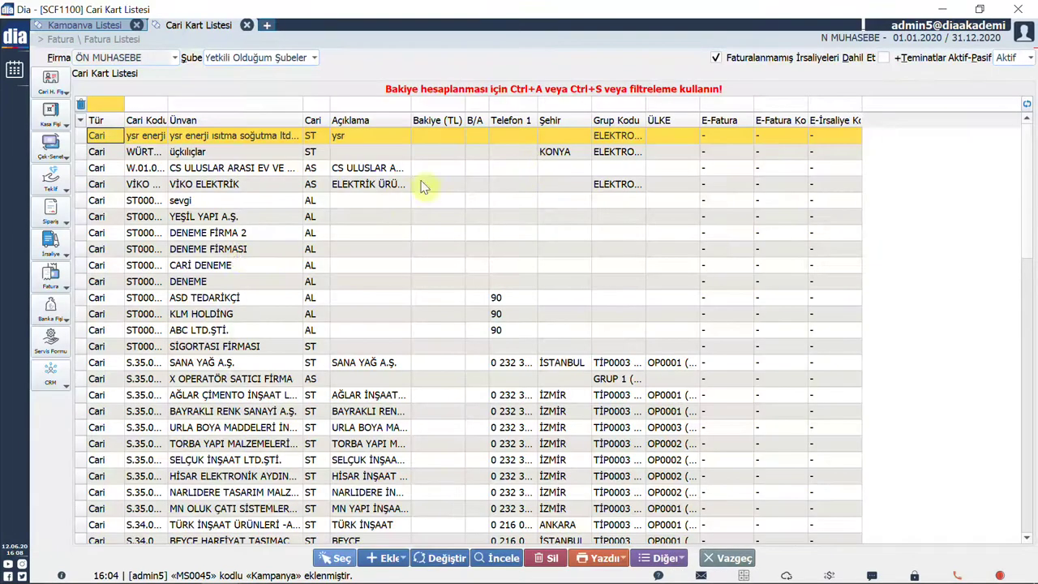
double_click(238, 251)
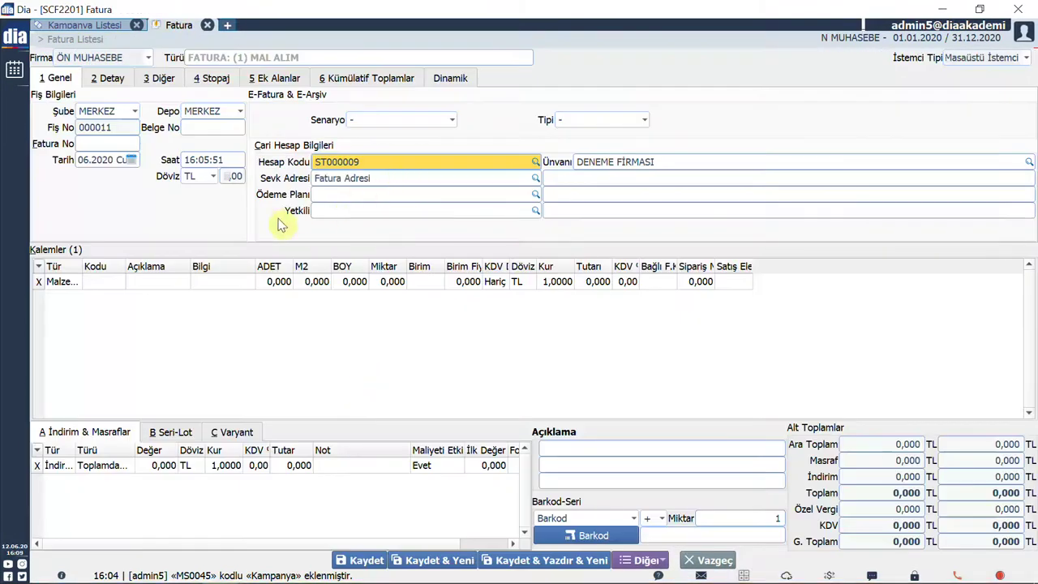
left_click(120, 284)
type("01")
key("Return")
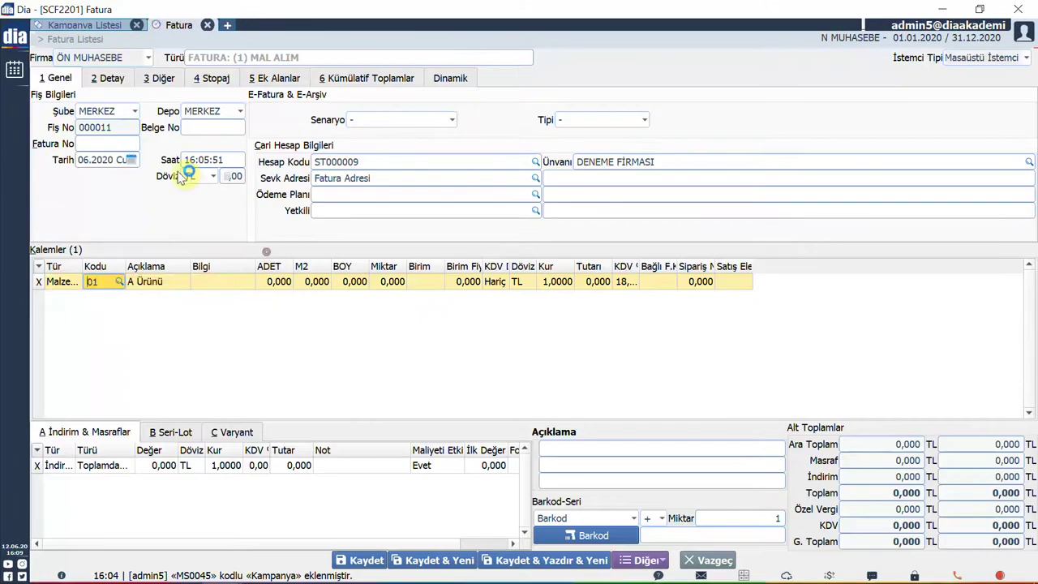
key("Down")
key("Return")
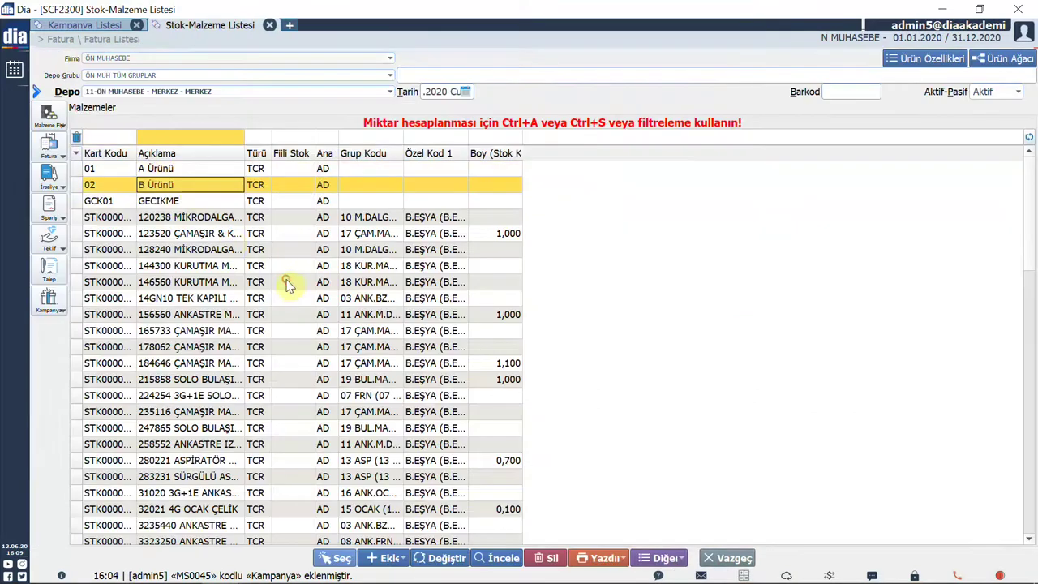
left_click(362, 559)
- Enter quantity 8 at unit price 600 for A Ürünü and 5 at 750 for B Ürünü, and save the invoice
type("8")
key("Tab")
type("600")
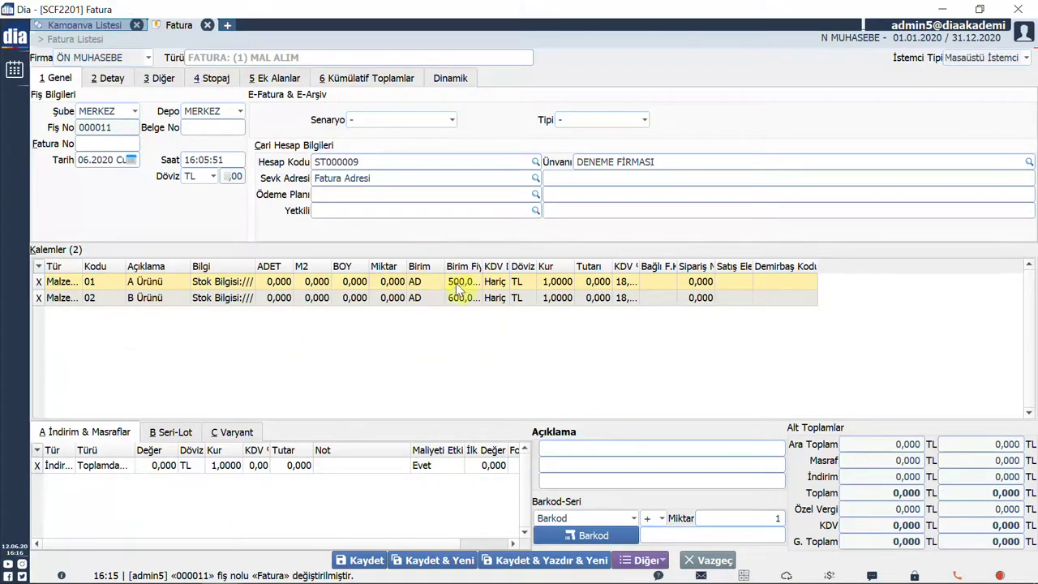
key("Return")
type("5")
key("Tab")
type("750")
key("Return")
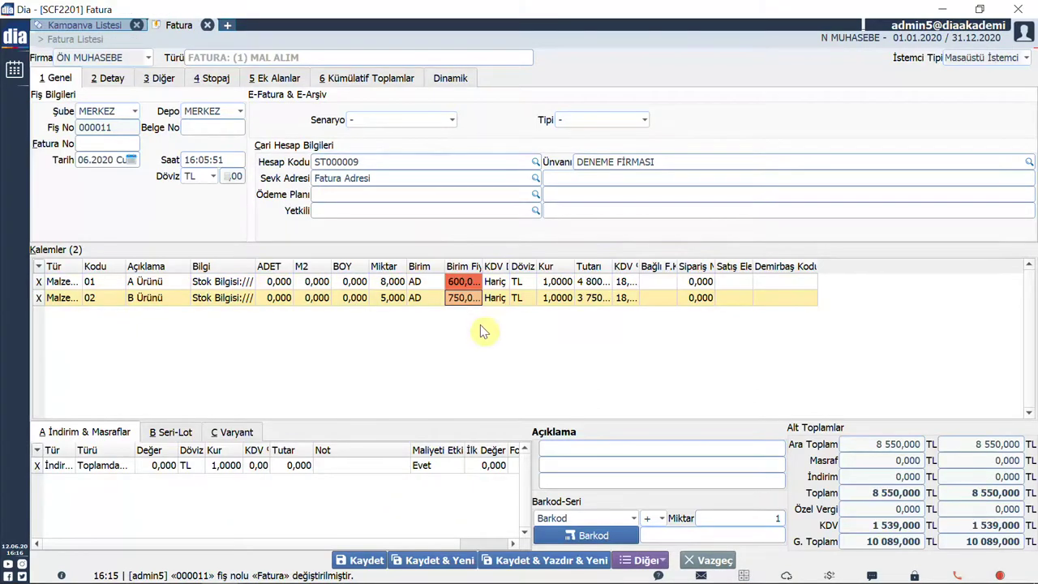
left_click(360, 559)
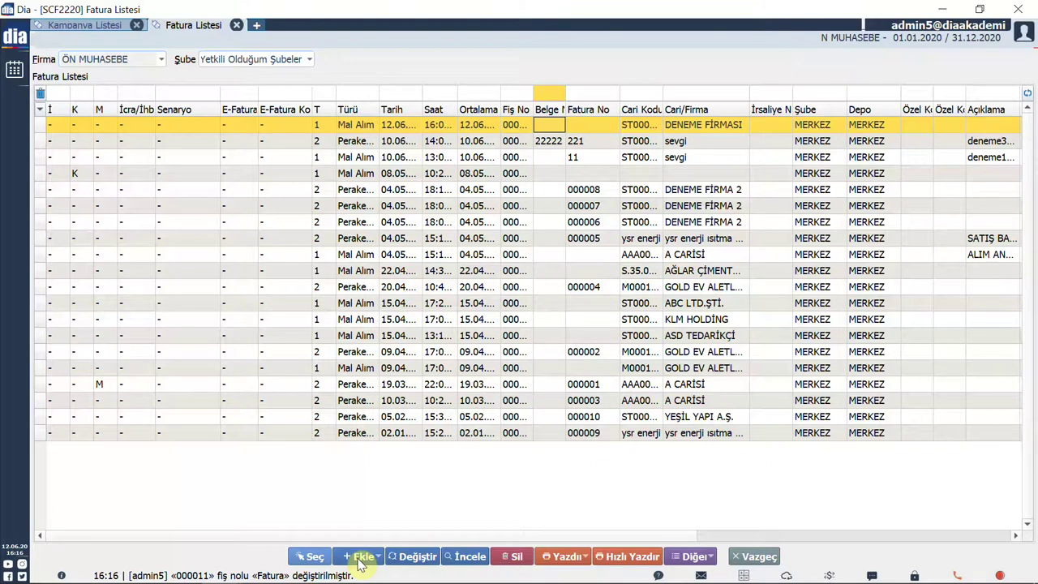
- Search for ALIŞ in a new tab and open the Alış Anlaşması Kontrol screen
key("ctrl+t")
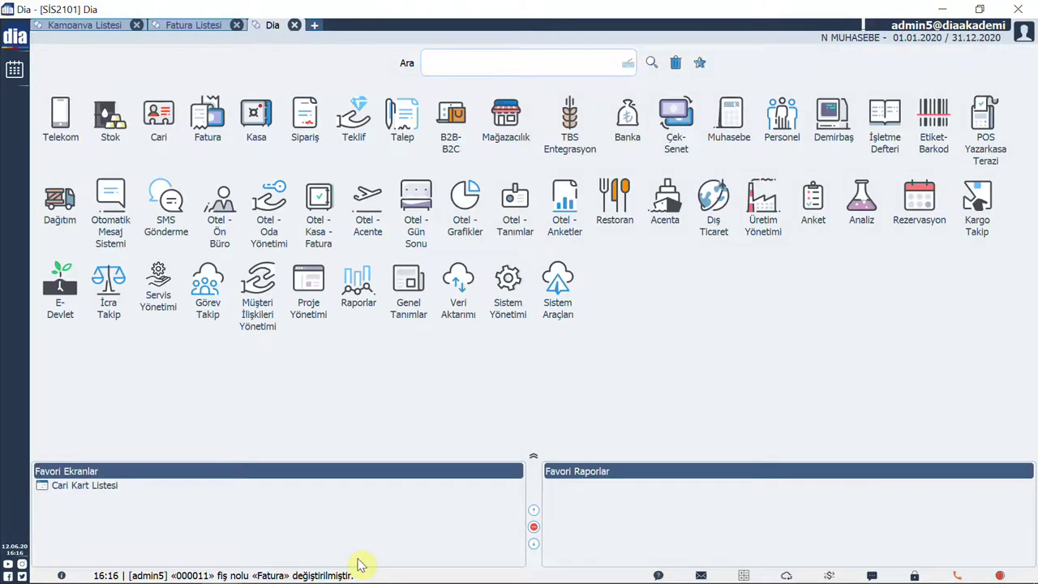
type("ALIŞ")
key("Return")
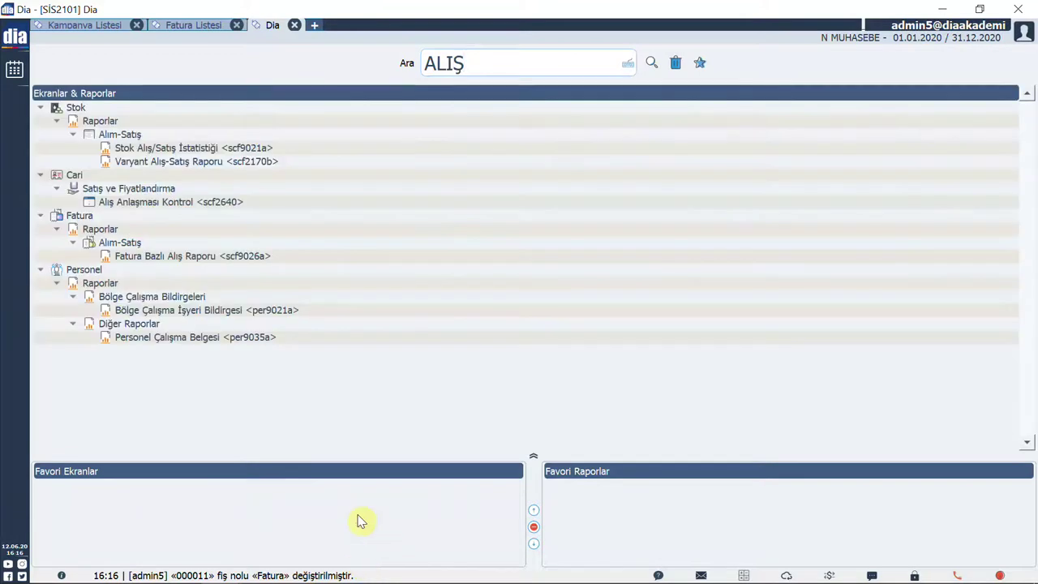
double_click(188, 206)
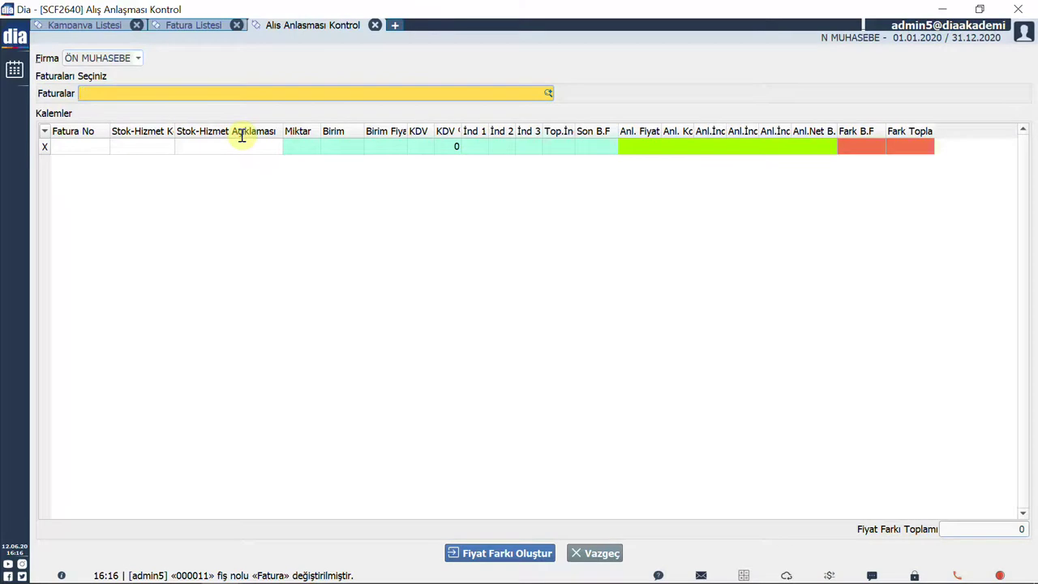
- Pick the 12.06.2020 Mal Alım invoice of DENEME FİRMASI as the invoice to check and load its lines for price comparison
double_click(82, 89)
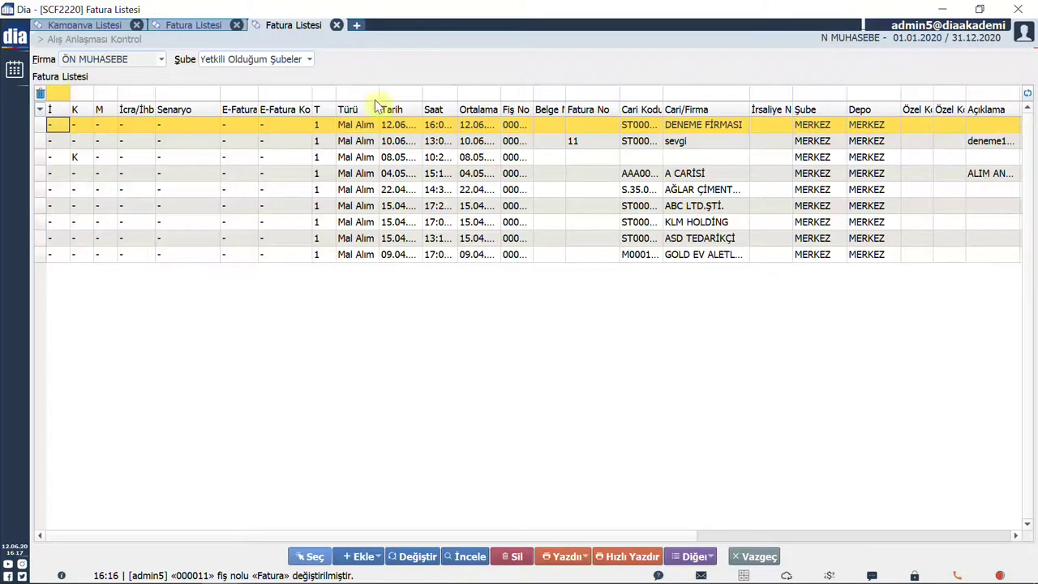
left_click(375, 128)
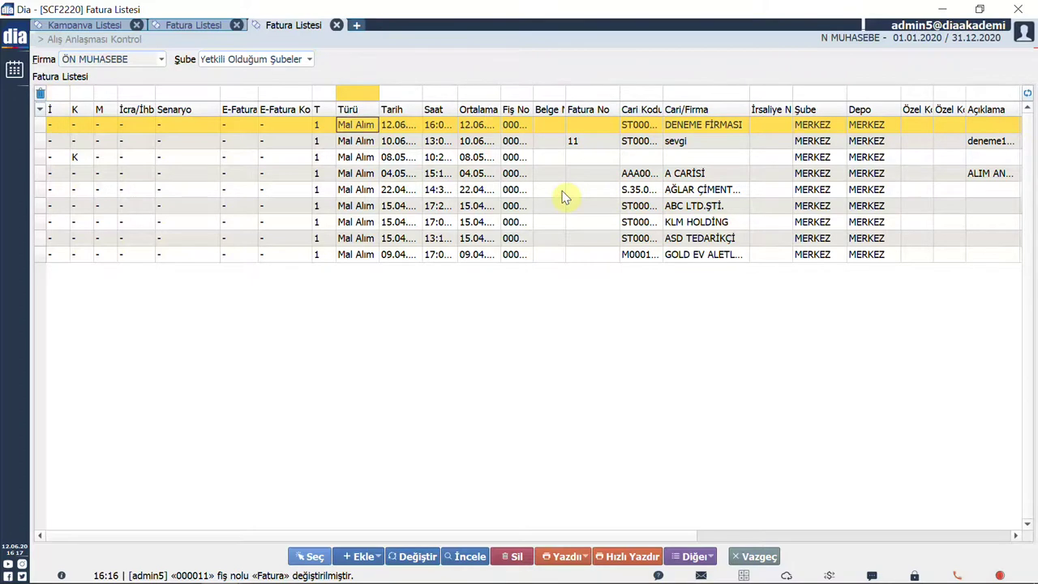
key("space")
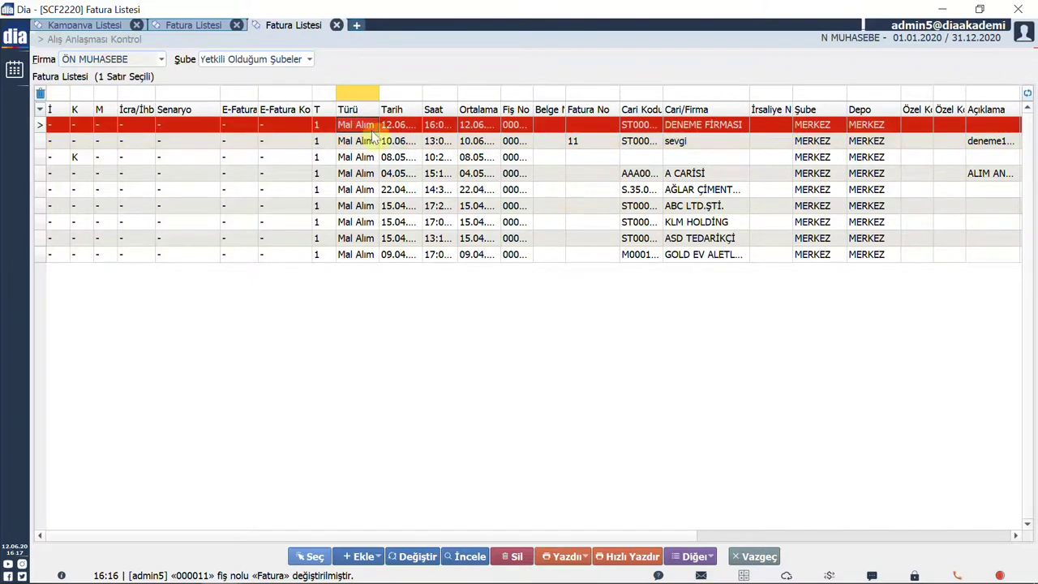
left_click(314, 557)
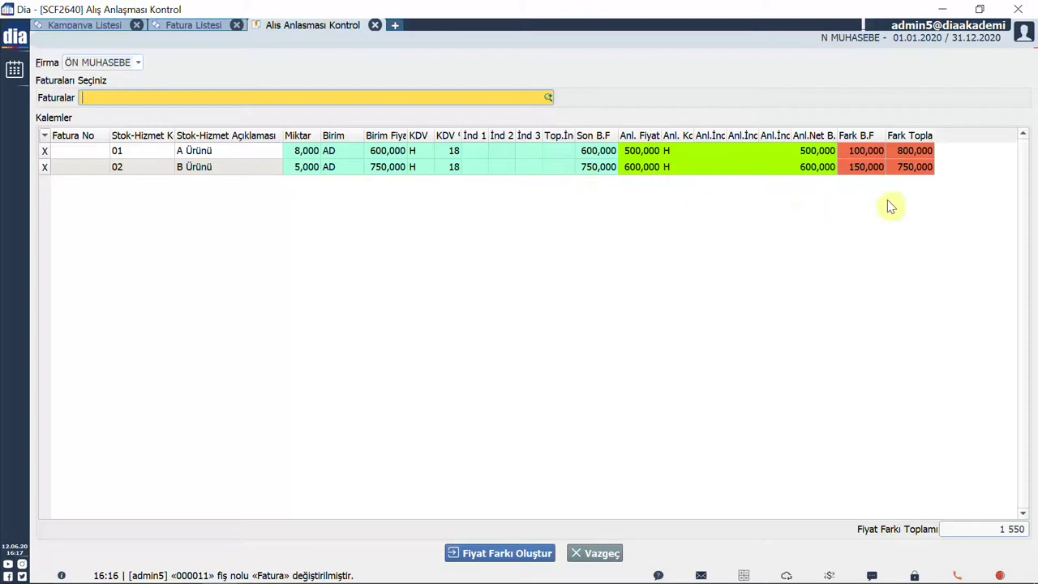
key("Tab")
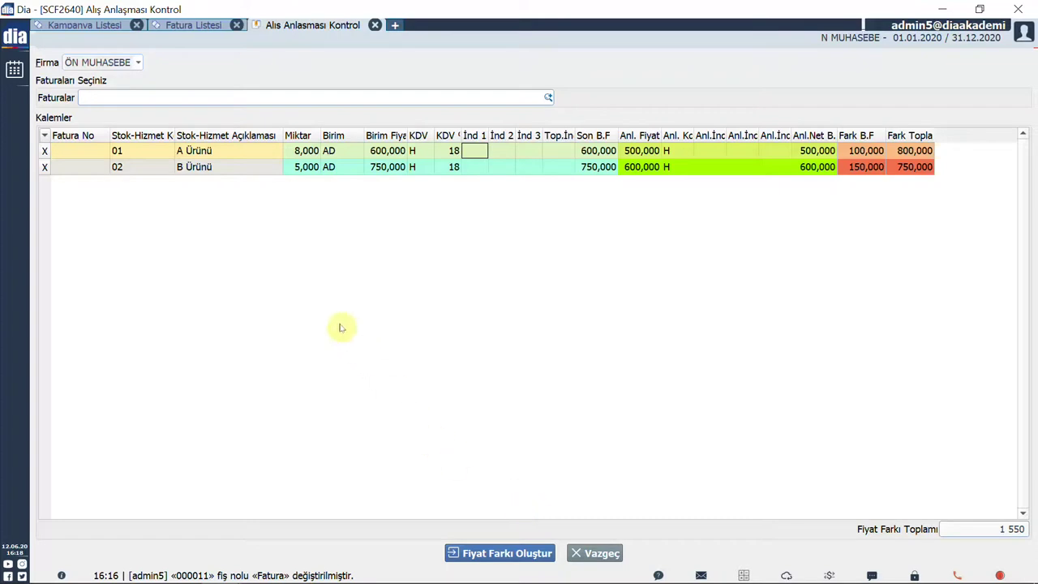
- From campaign MS0045 in Kampanya Listesi, generate a price difference invoice for 12.06.2020 to 31.12.2020 and save it
left_click(91, 26)
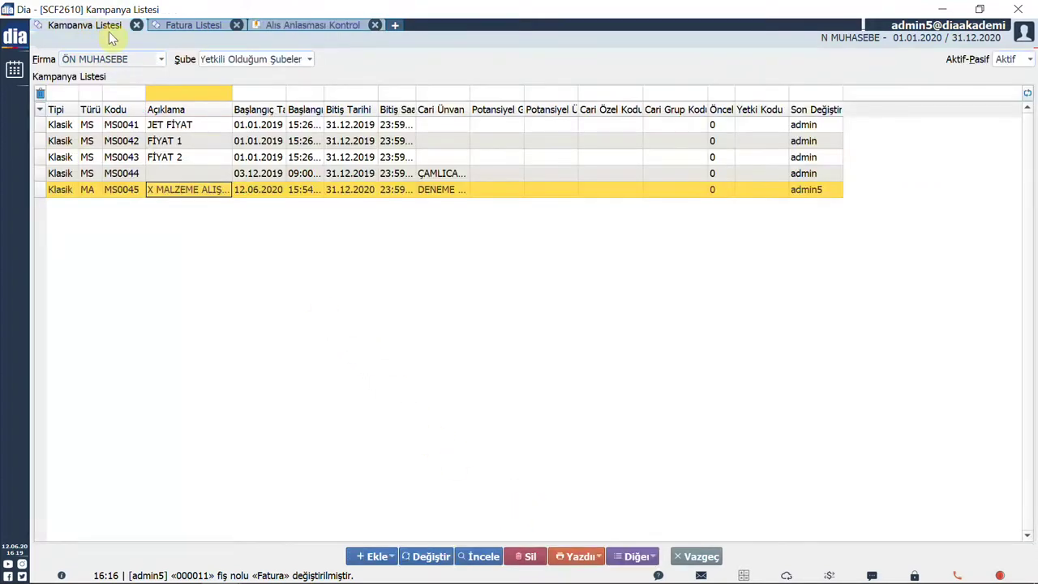
left_click(274, 195)
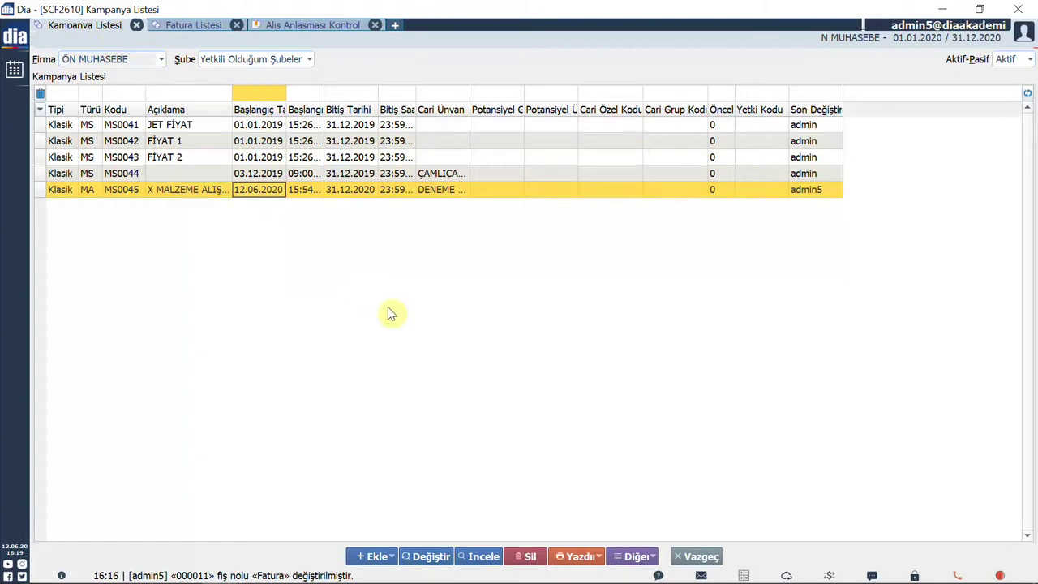
left_click(635, 556)
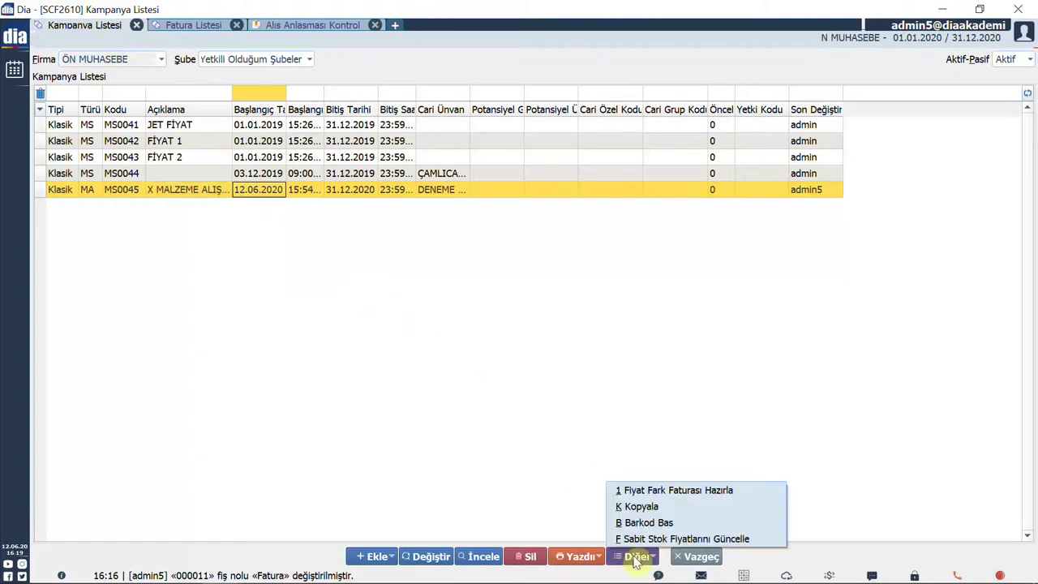
left_click(744, 492)
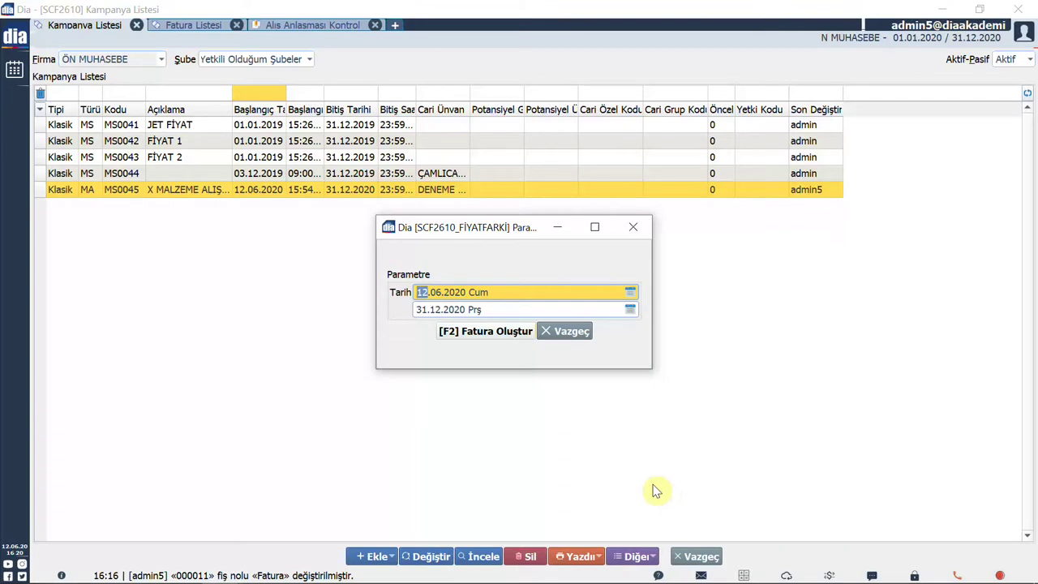
left_click(513, 341)
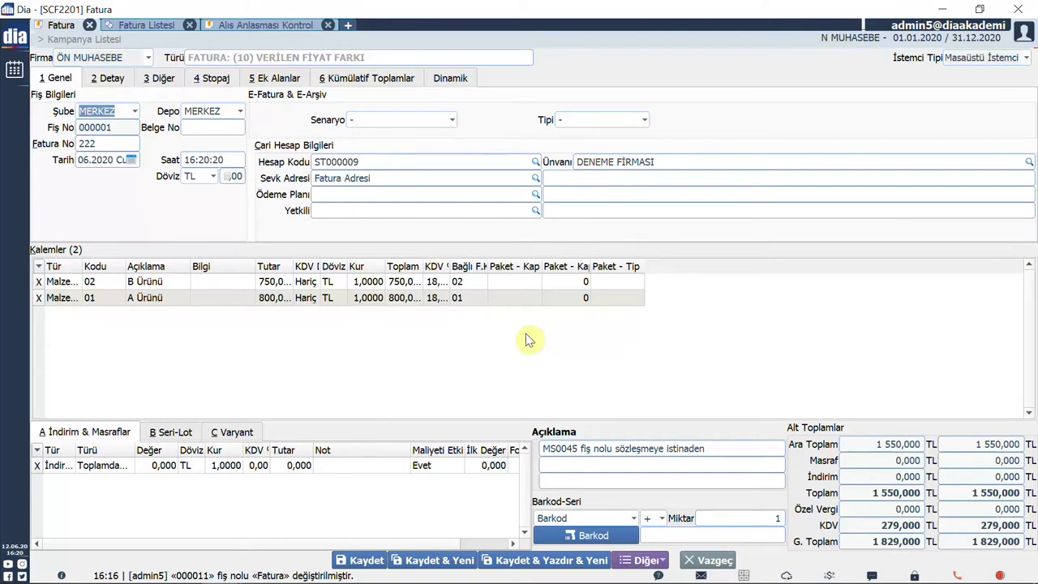
left_click(379, 560)
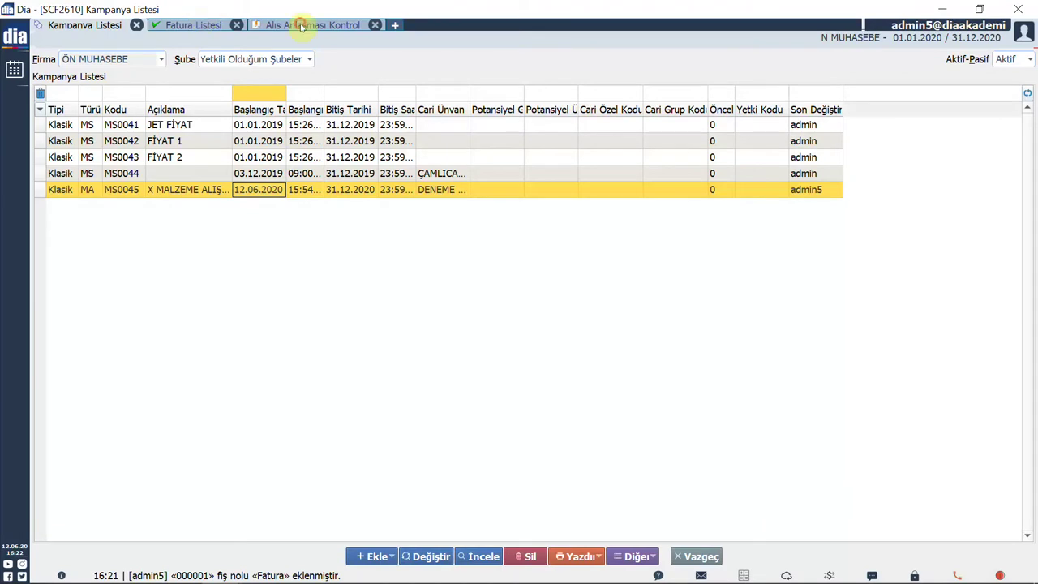
- Widen the Türü column in Fatura Listesi, select DENEME FİRMASI's Verilen Fiyat Farkı invoice and show its other operations
left_click(204, 24)
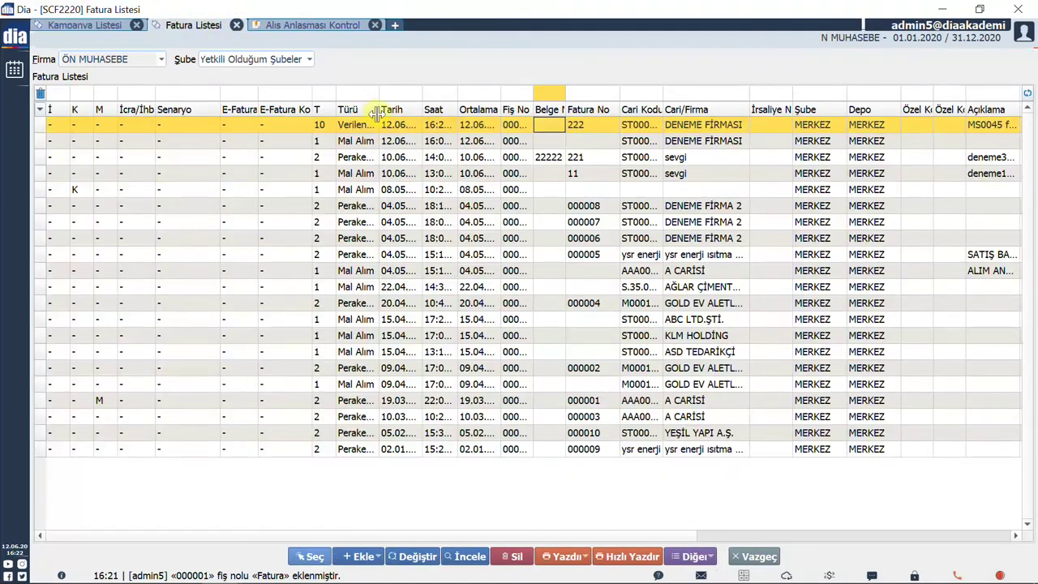
left_click_drag(379, 110, 447, 116)
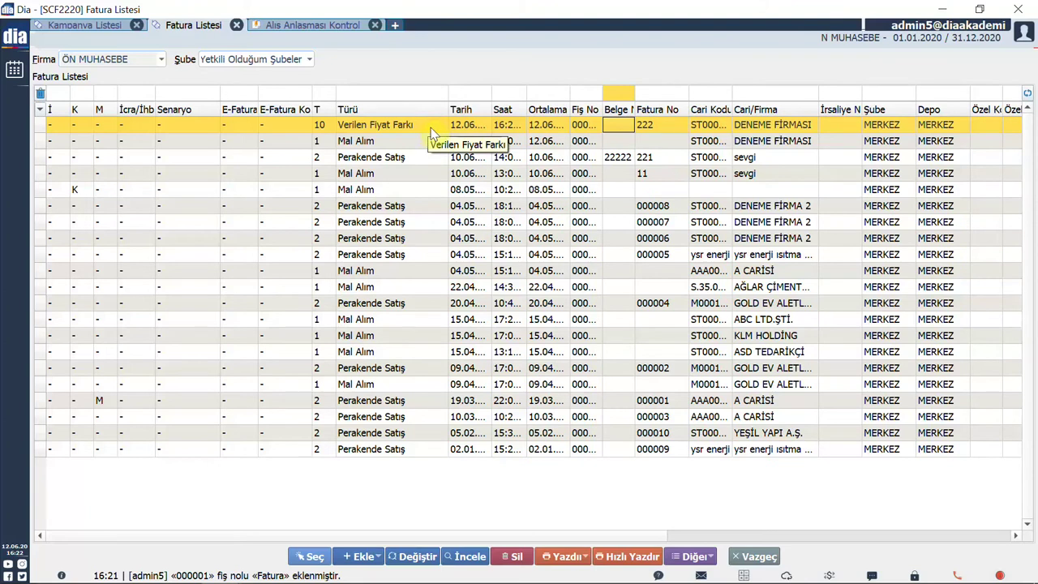
left_click(427, 127)
left_click(695, 555)
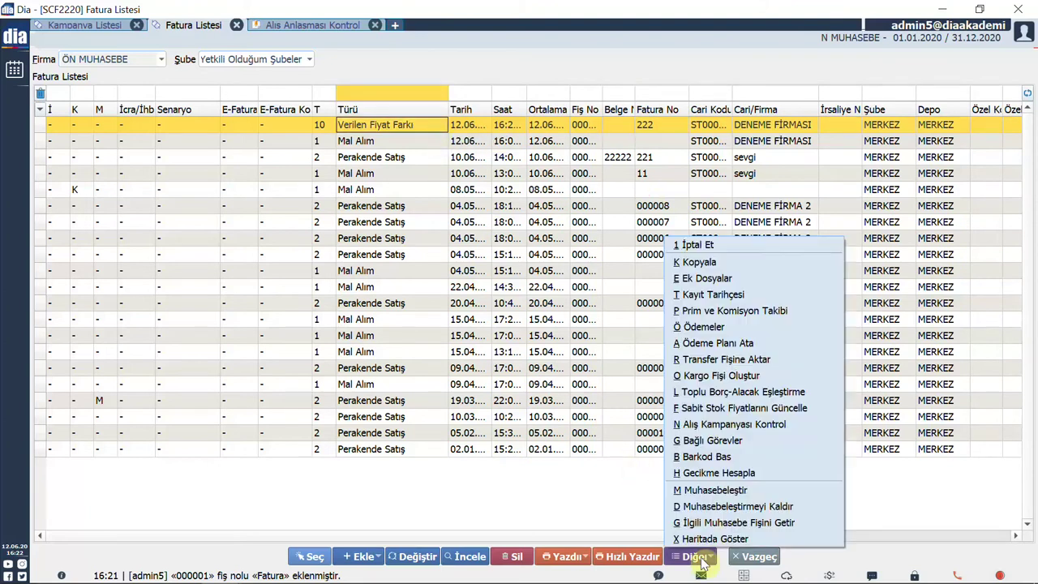